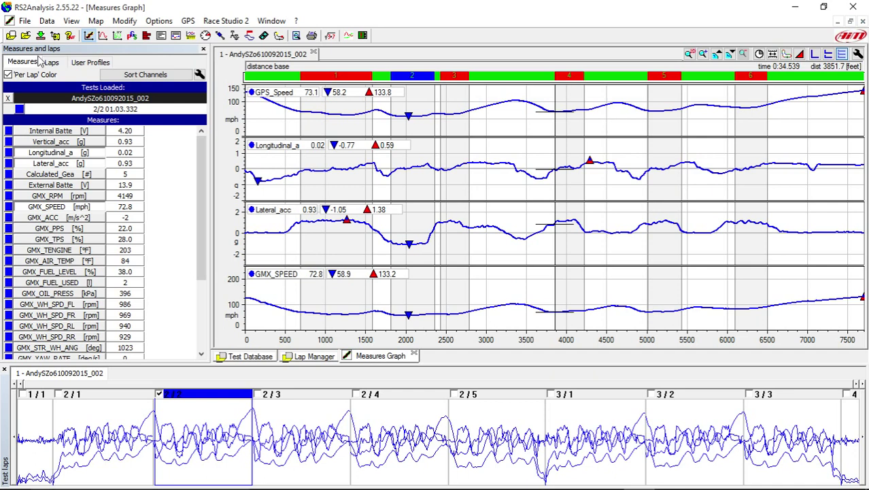
Step: Export the RS2Analysis session track as a Google Earth KML named aaa on the Desktop
left_click(20, 20)
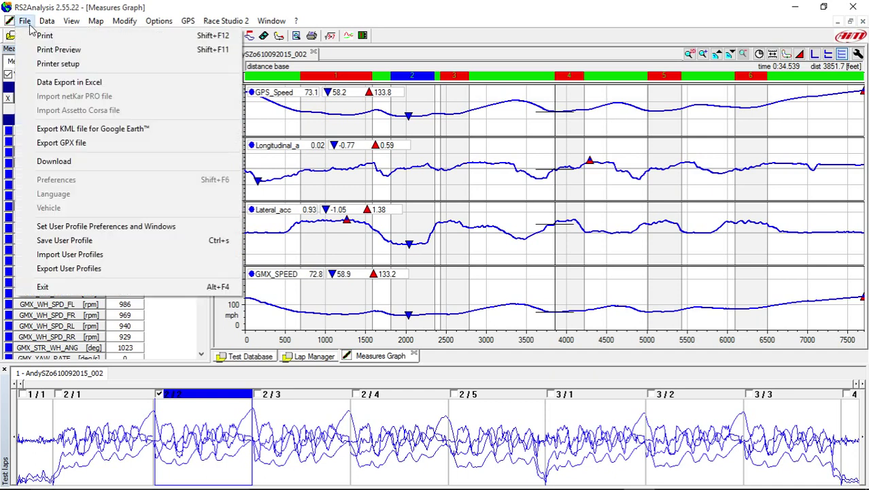
left_click(80, 129)
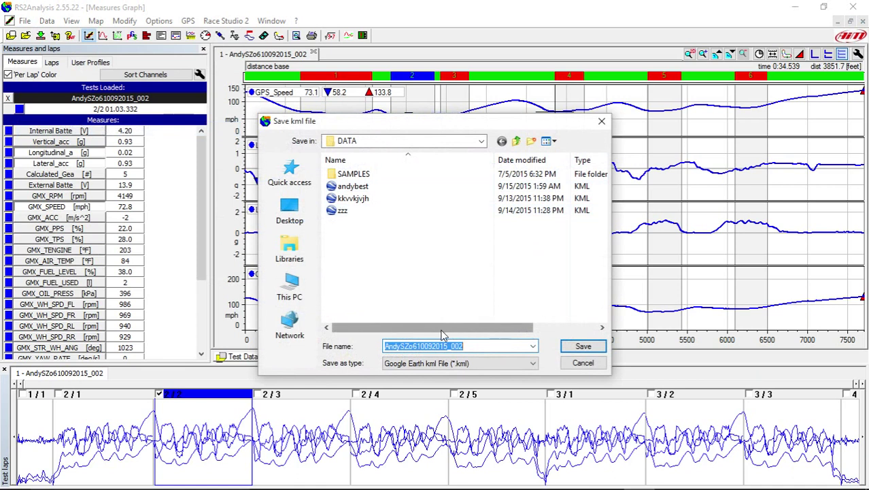
type("aaa")
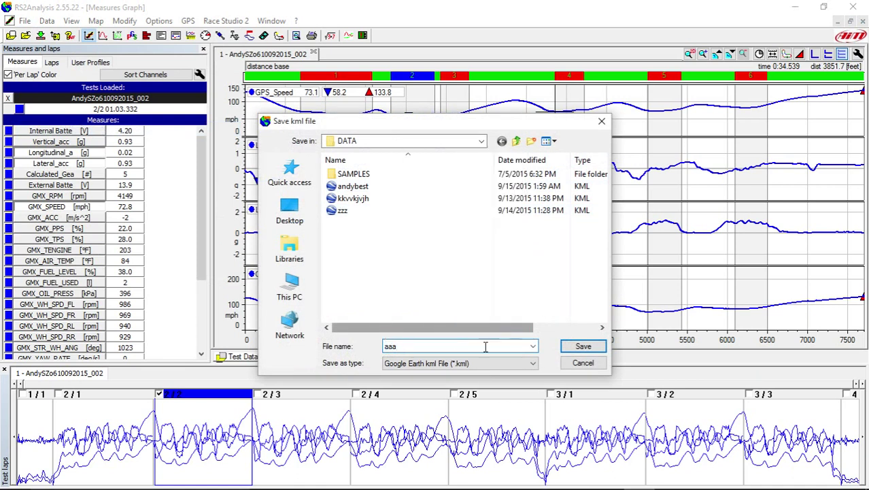
left_click(289, 213)
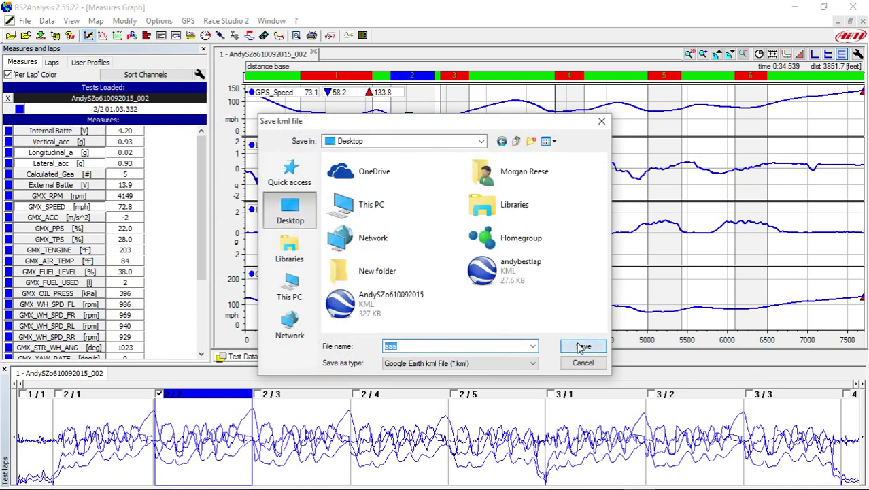
left_click(574, 346)
Step: Close RS2Analysis, move the aaa KML icon to desktop centre, and launch gpsprune_18
left_click(852, 6)
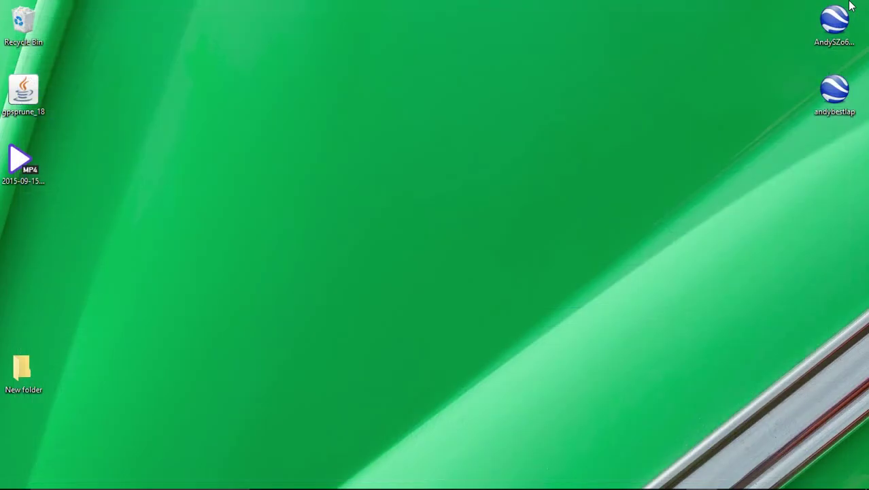
left_click_drag(15, 238, 346, 175)
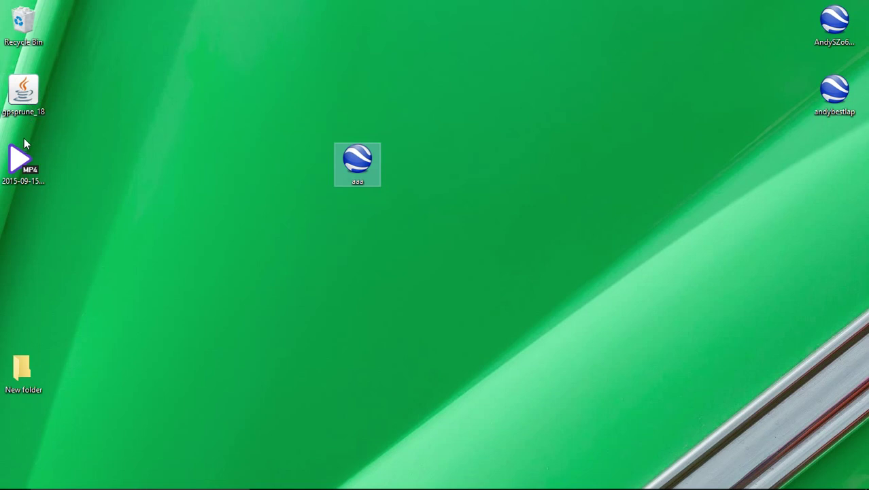
double_click(27, 90)
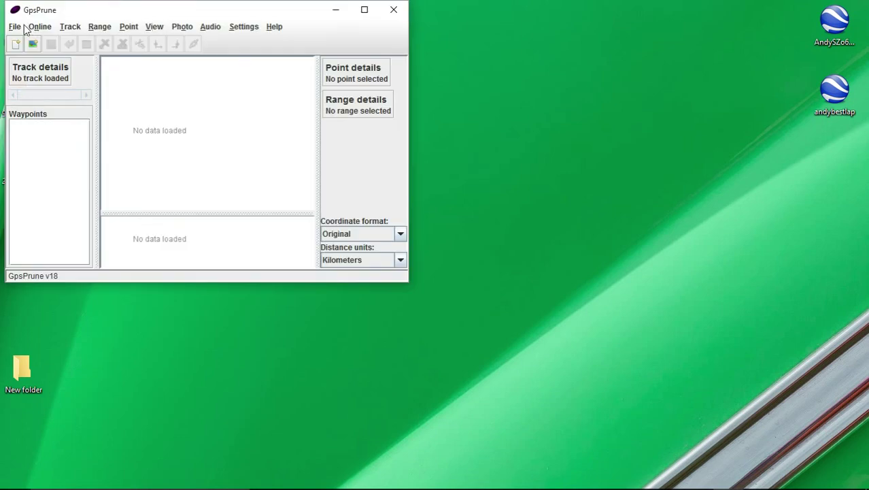
Step: Load aaa.kml from the Desktop into GpsPrune and shift the window to uncover the desktop icons
left_click(15, 27)
left_click(24, 40)
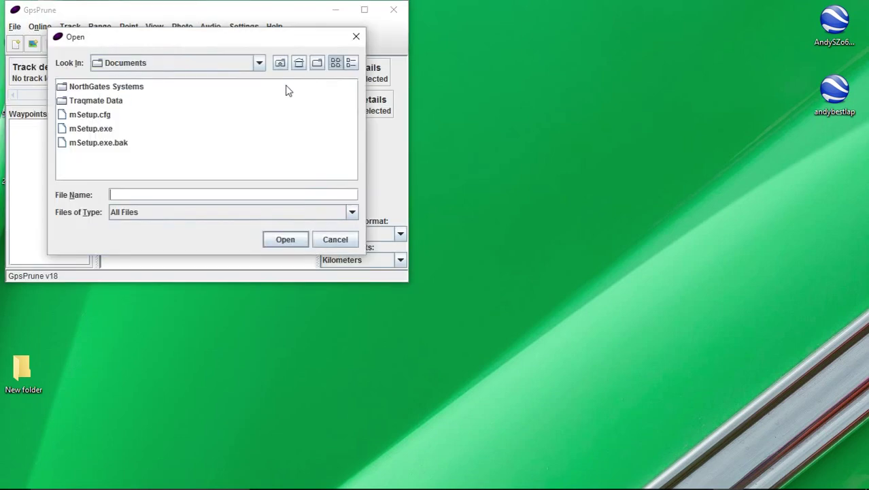
left_click(298, 63)
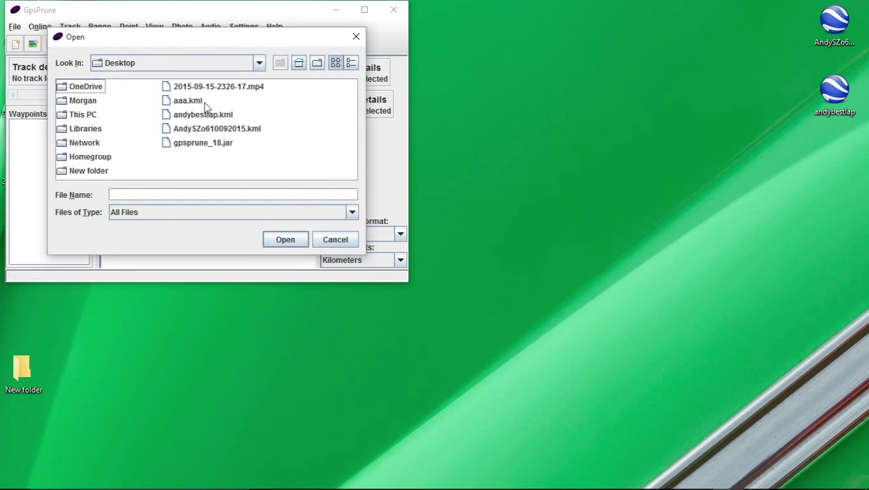
left_click(181, 101)
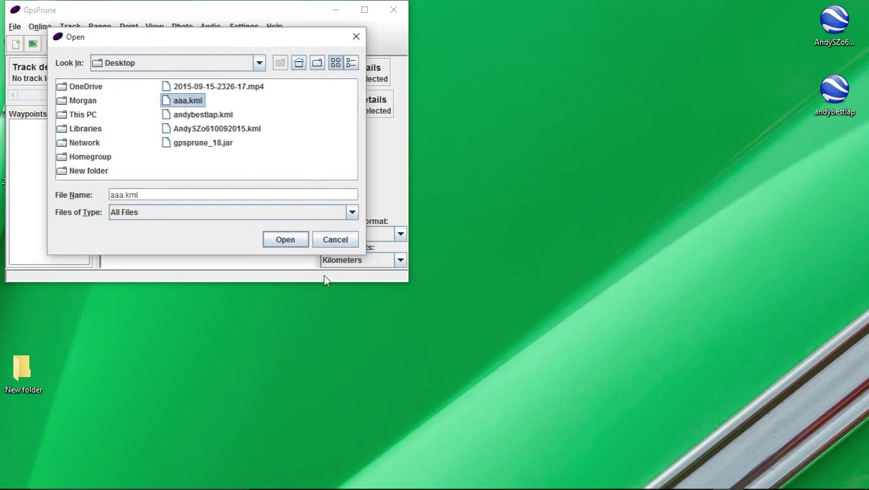
left_click(286, 240)
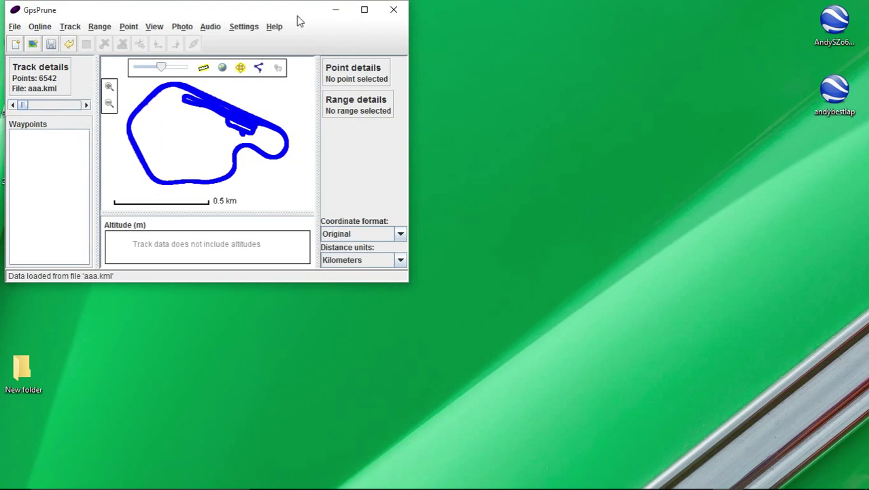
left_click_drag(298, 17, 409, 87)
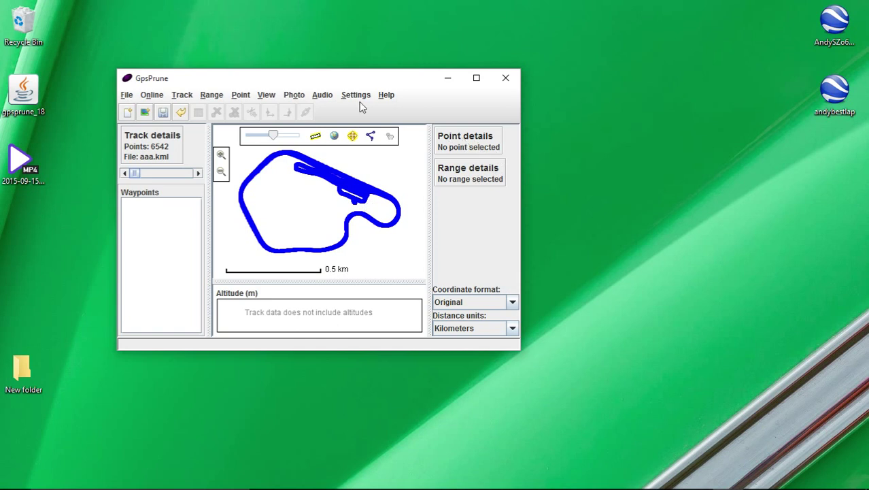
Step: Run the track's Autoplay playback and pause it at point 2753 of 6542
left_click(267, 96)
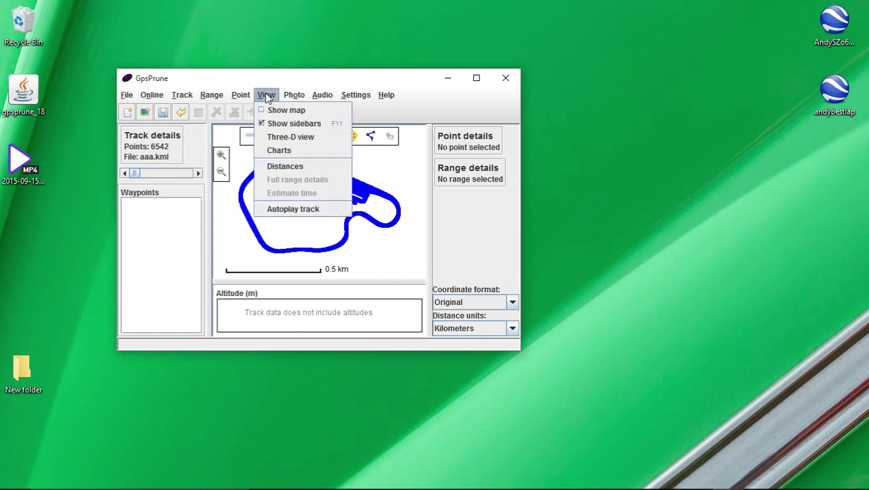
left_click(280, 210)
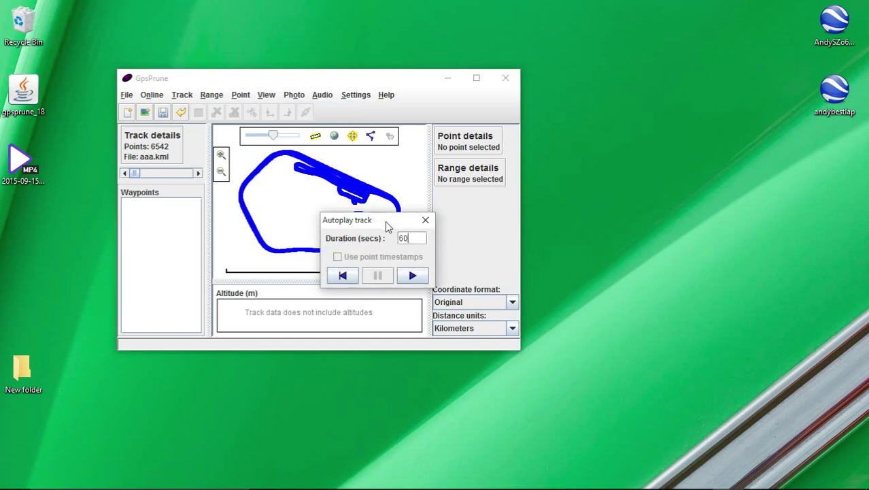
left_click_drag(370, 223, 428, 275)
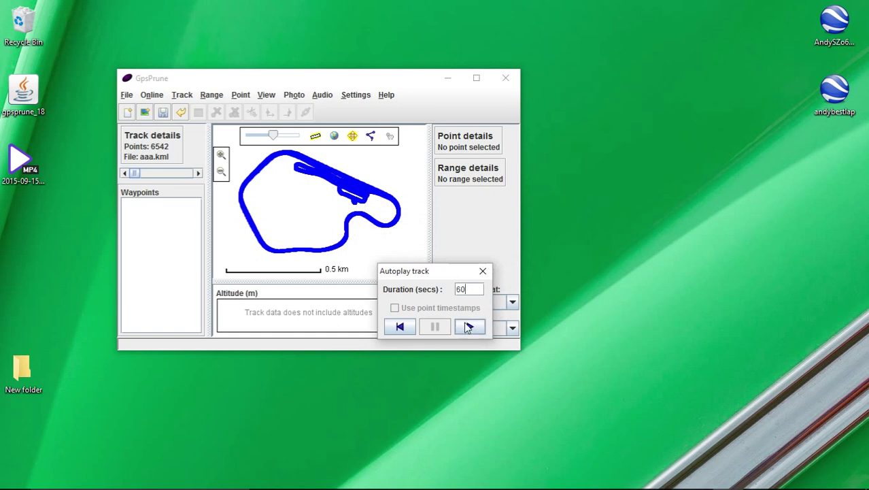
left_click(469, 327)
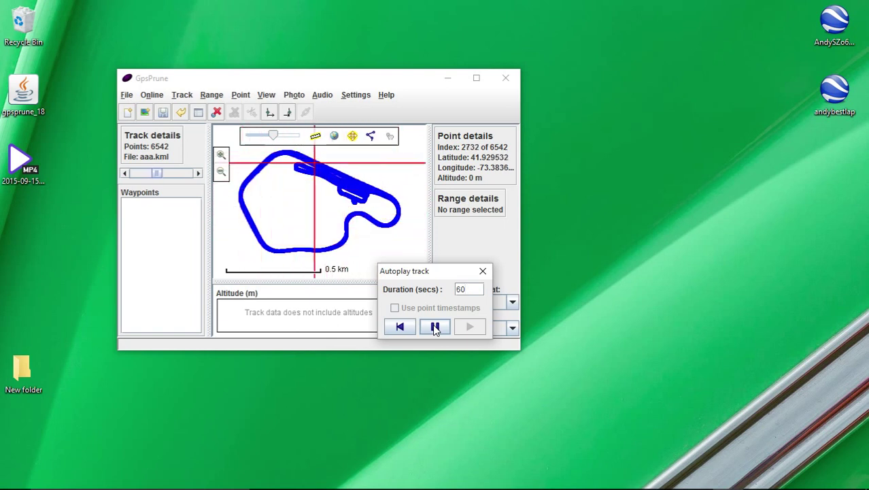
left_click(434, 327)
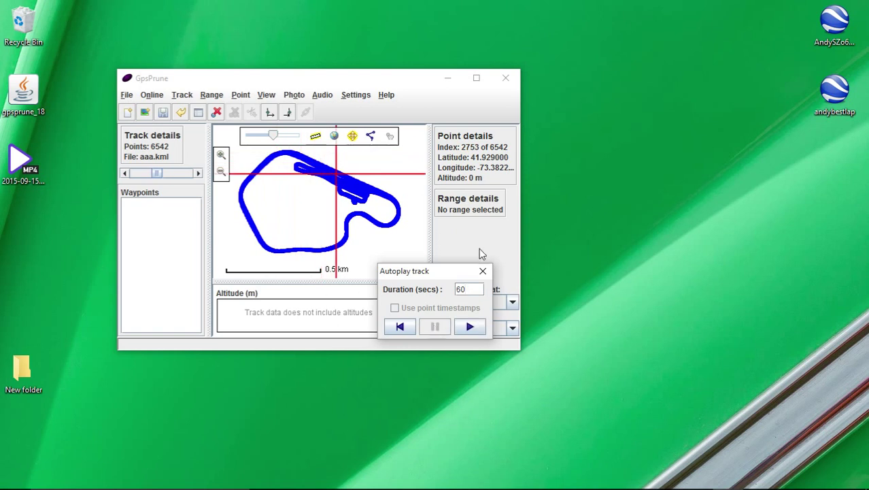
Step: Close the playback window, step forward to point 2759, and set it as the range start
left_click(482, 271)
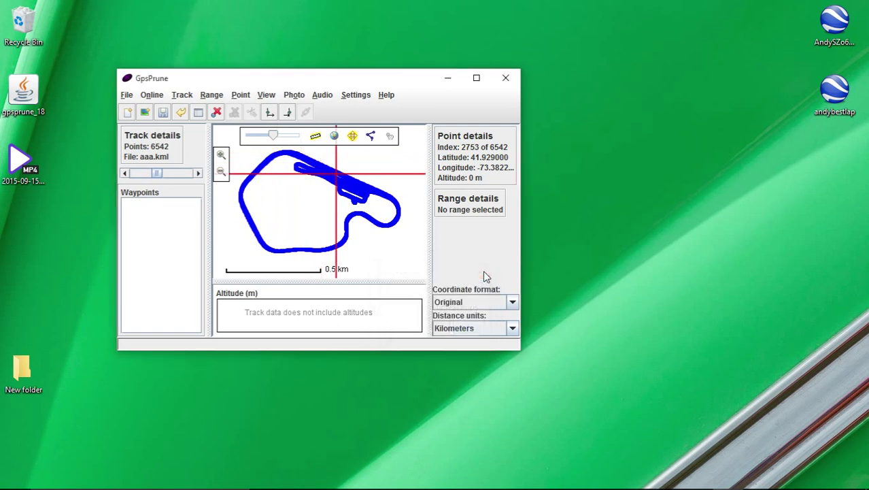
left_click(199, 173)
left_click(199, 173)
left_click(199, 174)
left_click(199, 173)
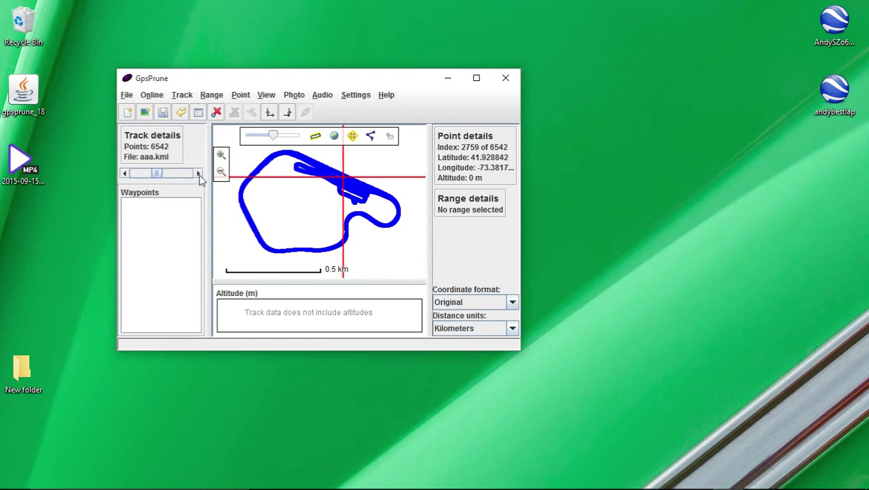
left_click(269, 113)
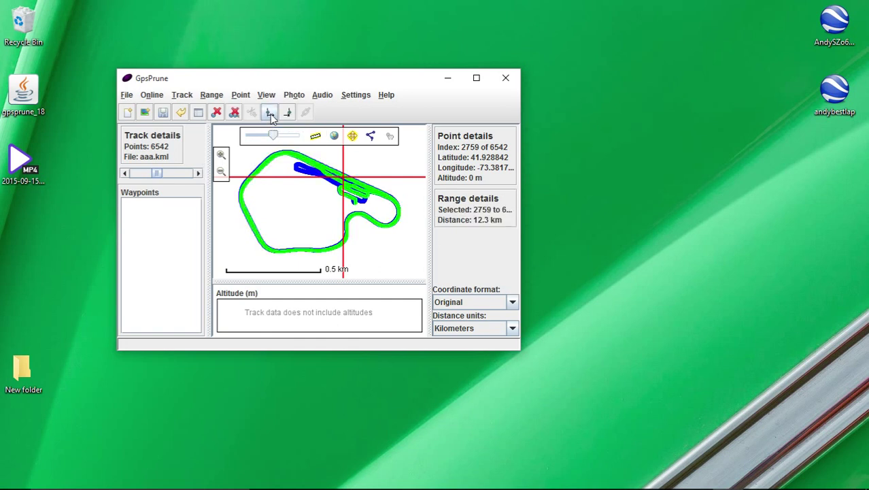
Step: Advance to point 3281 and set it as the range end, a 2.35 km lap
left_click(199, 174)
left_click_drag(199, 174, 200, 175)
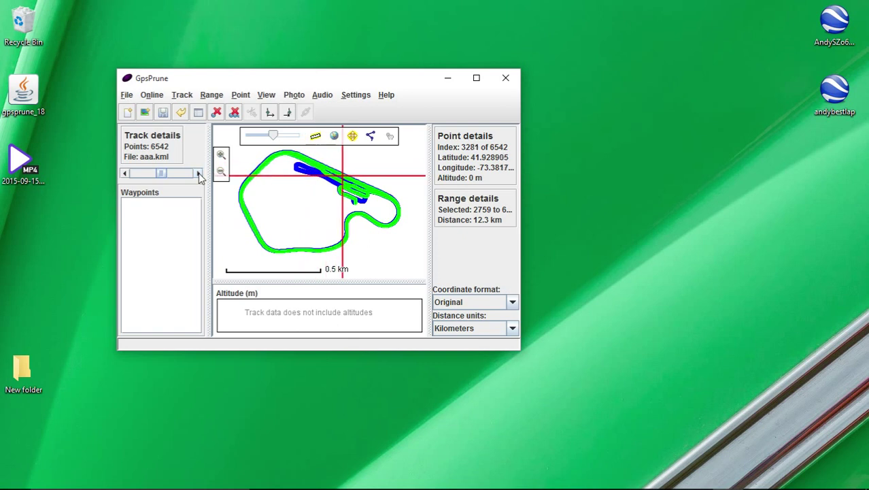
left_click(289, 113)
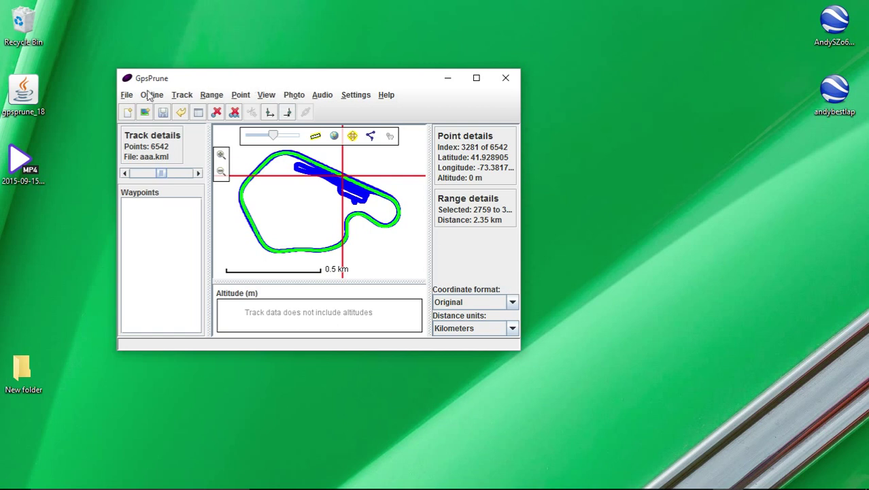
Step: Export just the selected range as KML with a yellow track colour, saved as aaa 1lap on the Desktop
left_click(127, 96)
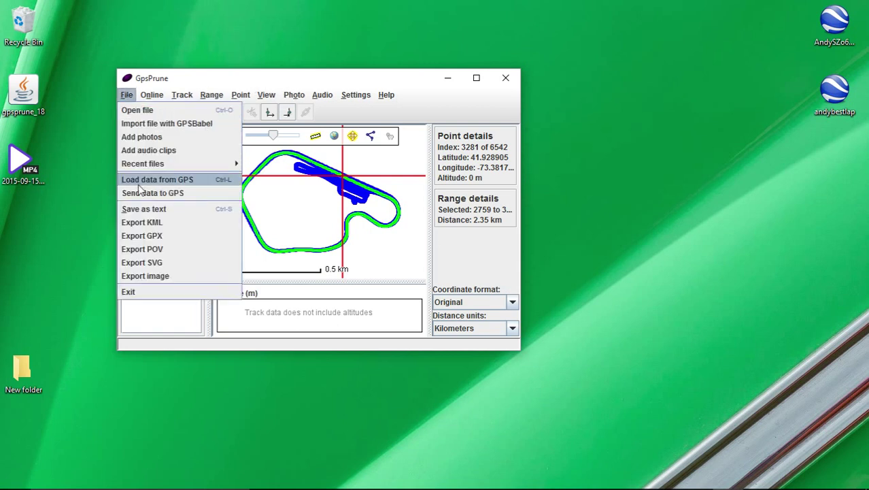
left_click(156, 223)
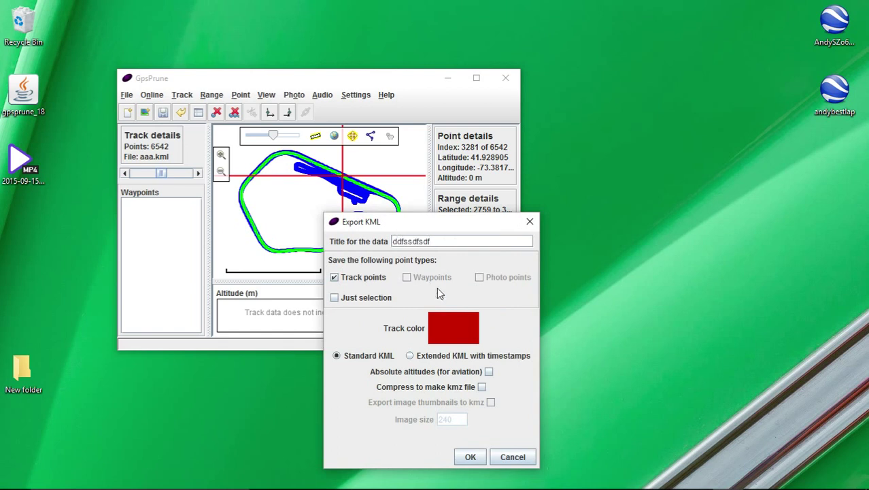
left_click(334, 298)
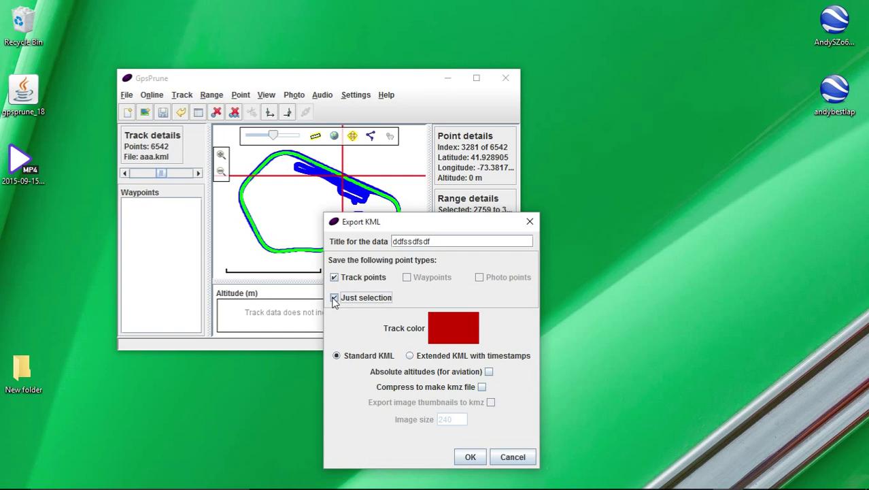
left_click(455, 333)
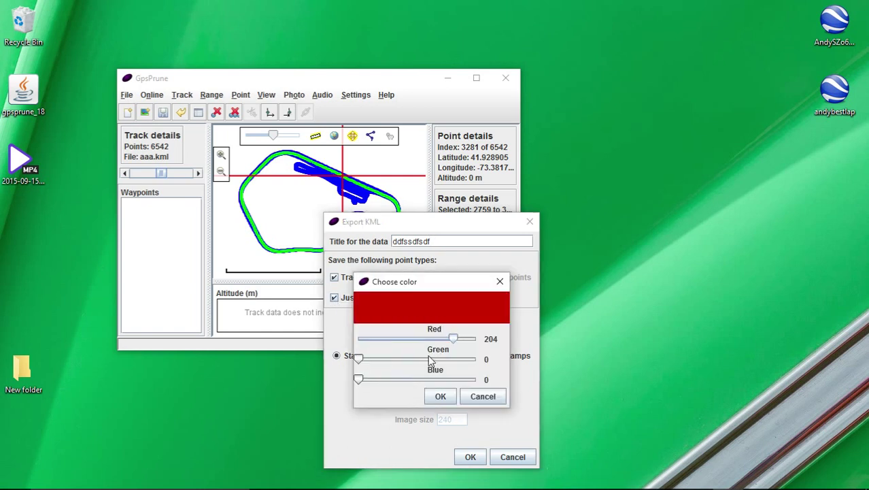
left_click_drag(358, 359, 476, 339)
left_click(440, 396)
left_click(470, 457)
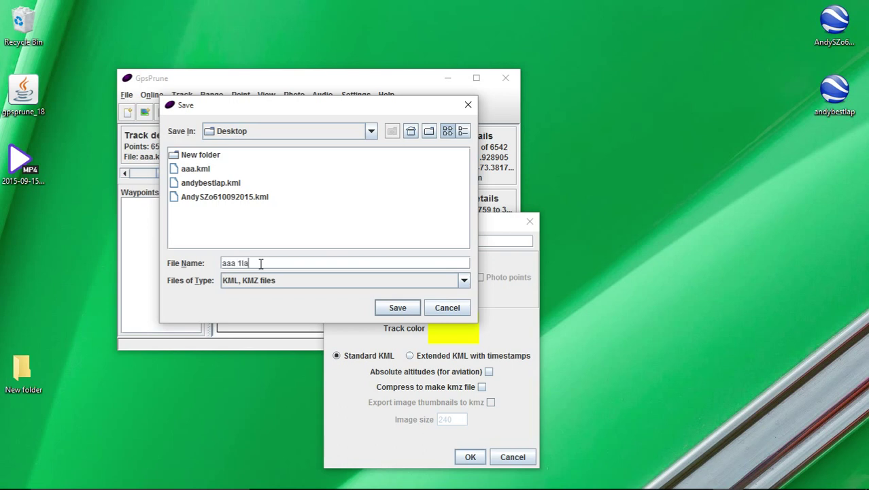
left_click(396, 308)
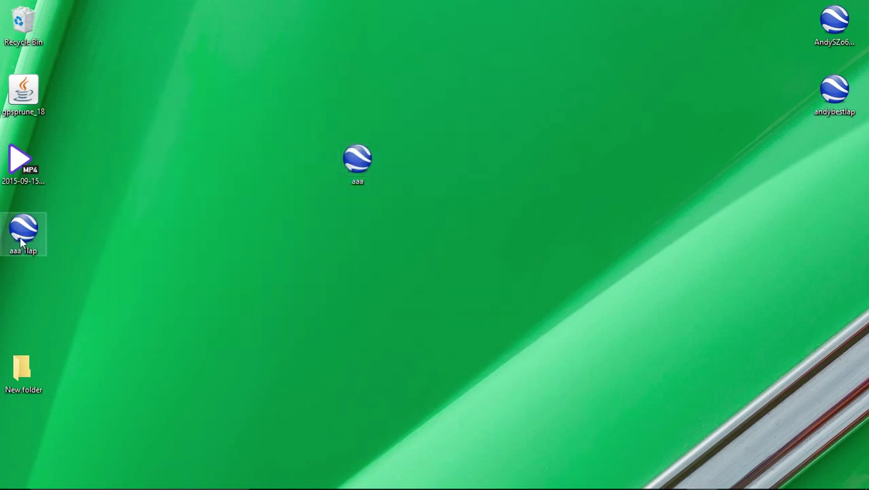
Step: Move the aaa 1lap file to the middle of the desktop, just below the aaa file
left_click_drag(20, 237, 328, 255)
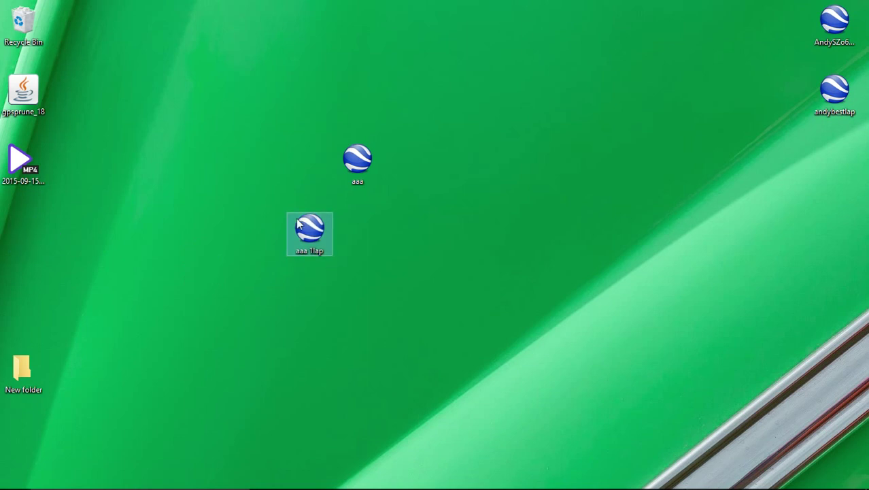
left_click_drag(299, 224, 355, 232)
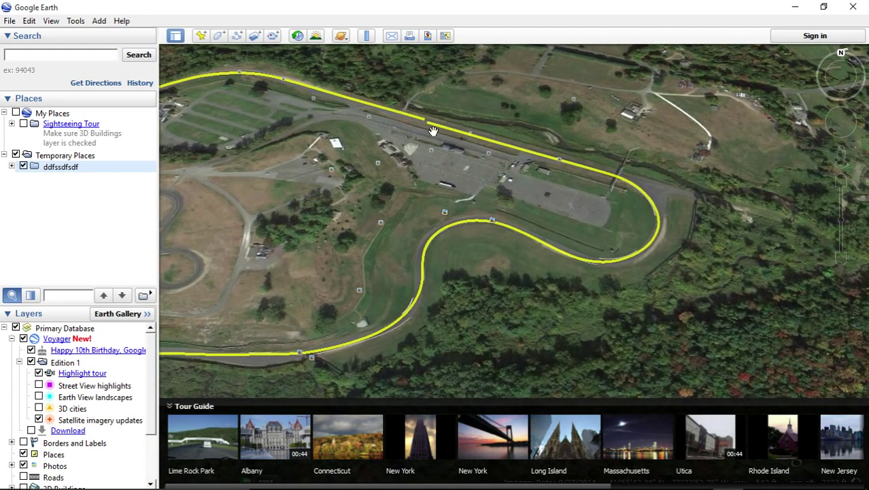
Step: Zoom in twice on the racetrack loop until the yellow lap line fills the view
left_click(841, 181)
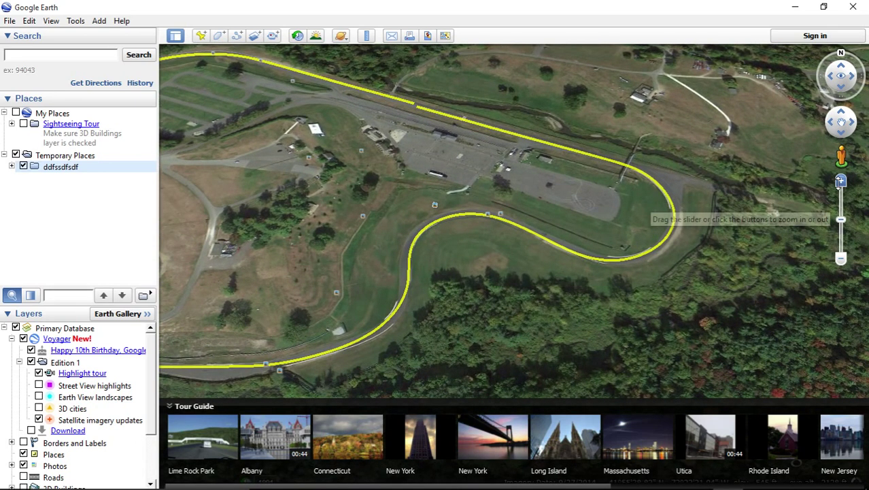
left_click(841, 181)
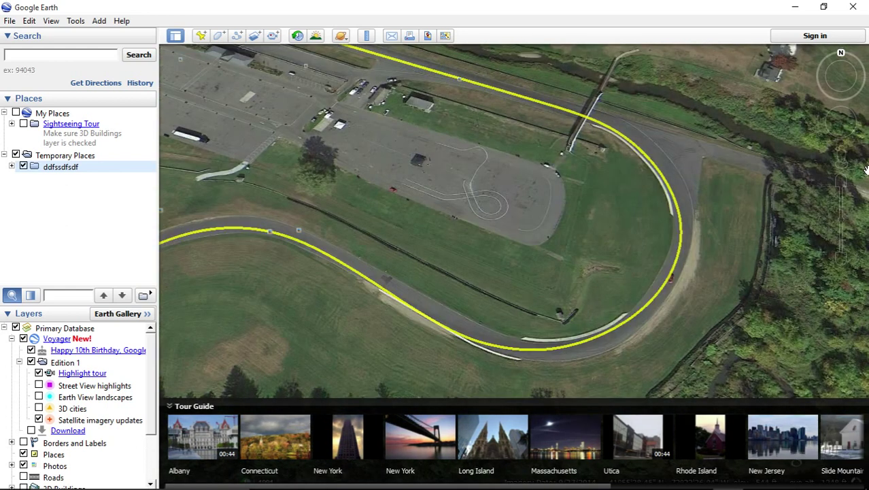